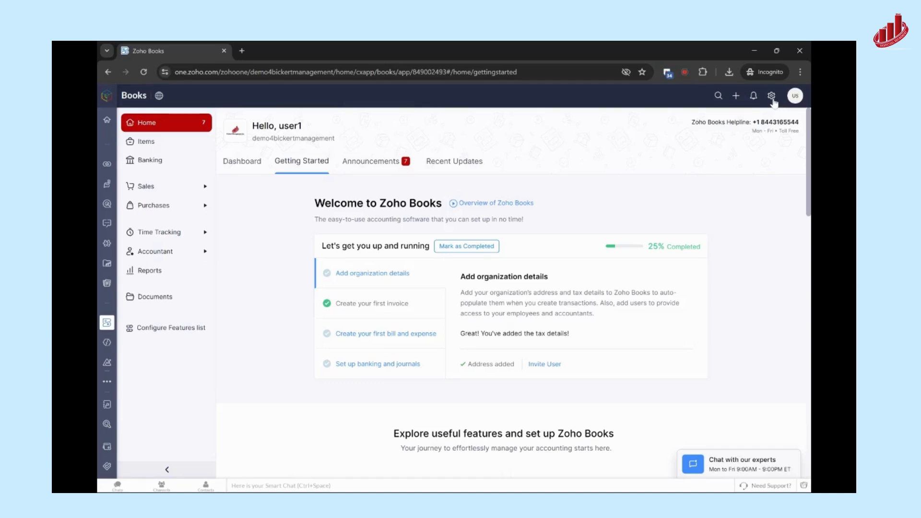
Open the organization profile in the Zoho Books settings and look over its fields
left_click(771, 96)
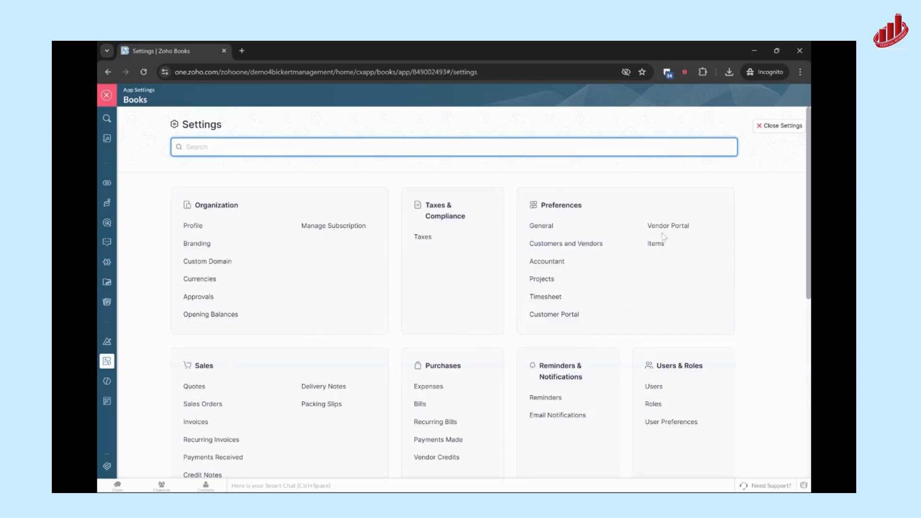
scroll(633, 301, "down", 1)
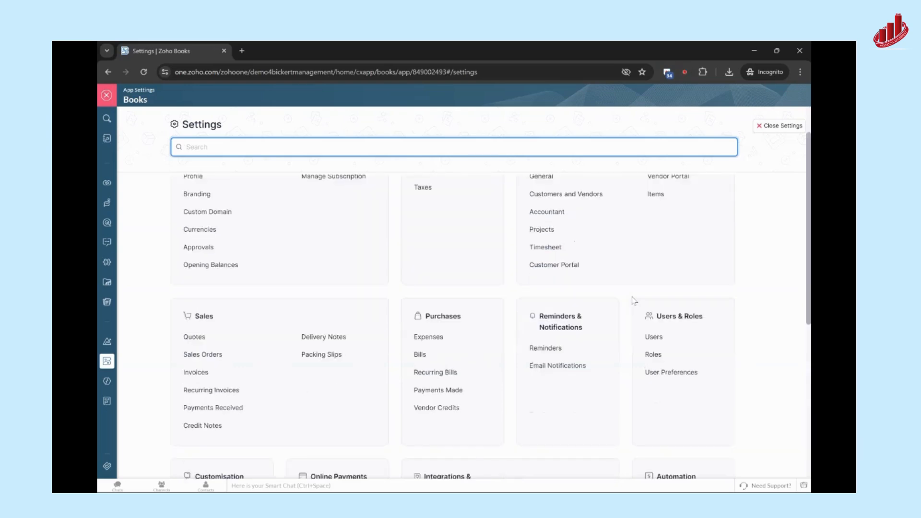
scroll(633, 301, "up", 1)
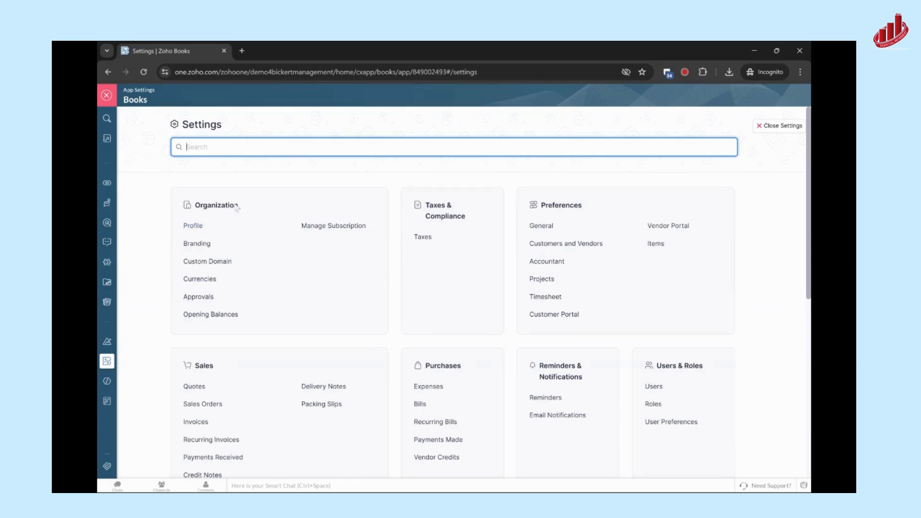
left_click(192, 229)
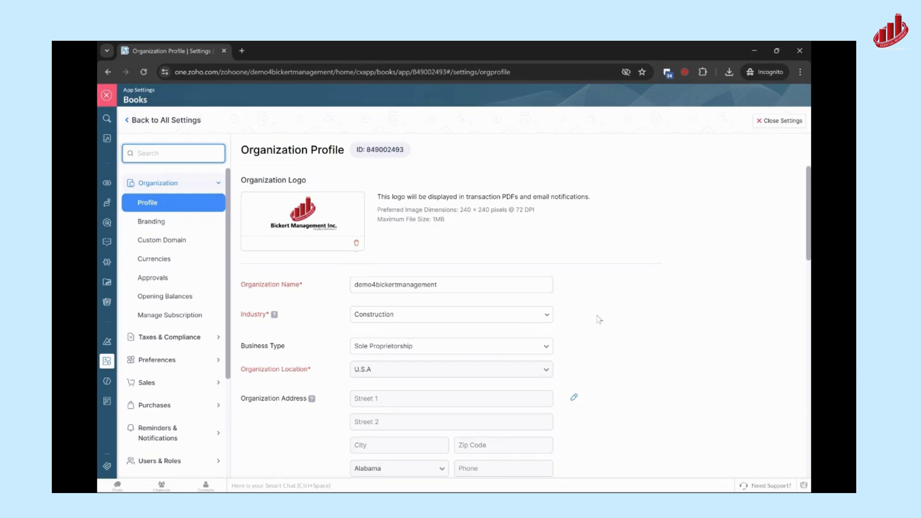
scroll(499, 304, "down", 1)
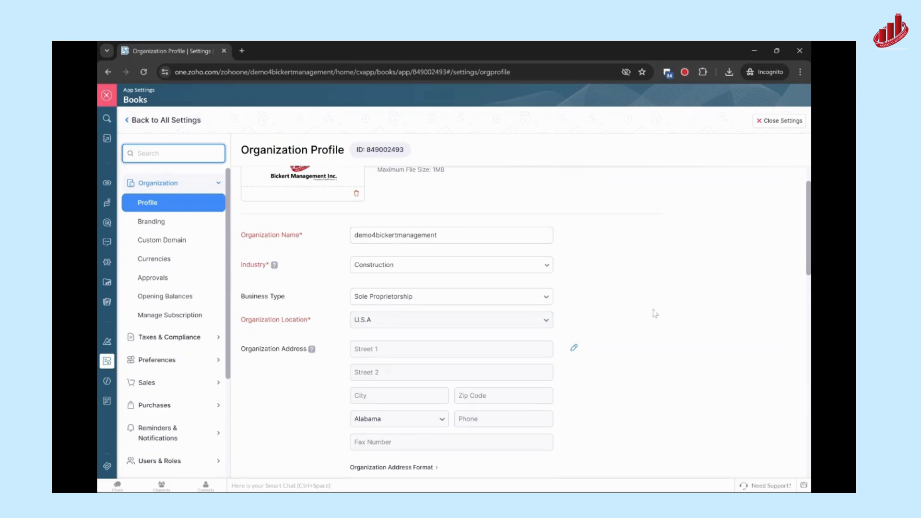
scroll(655, 314, "up", 1)
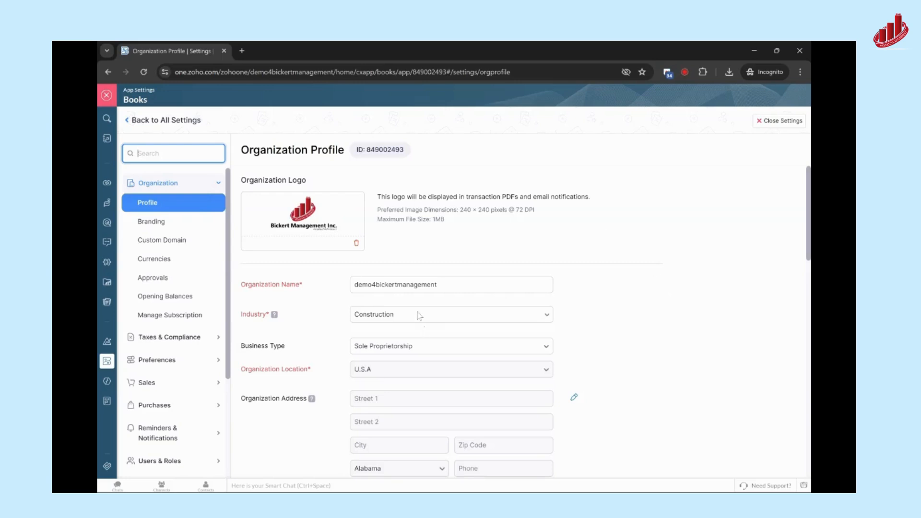
Remove the current organization logo and upload the red bar-chart logo without text in its place
left_click(497, 287)
left_click(355, 243)
left_click(364, 200)
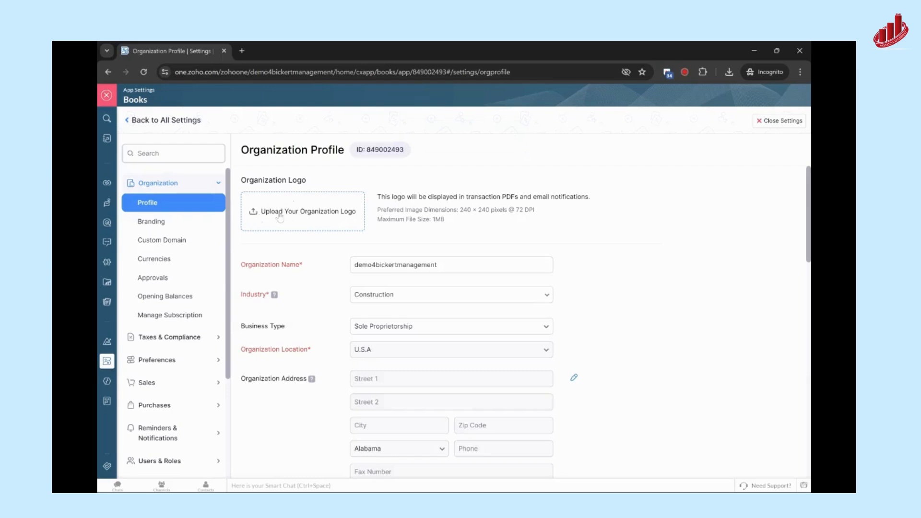
left_click(270, 215)
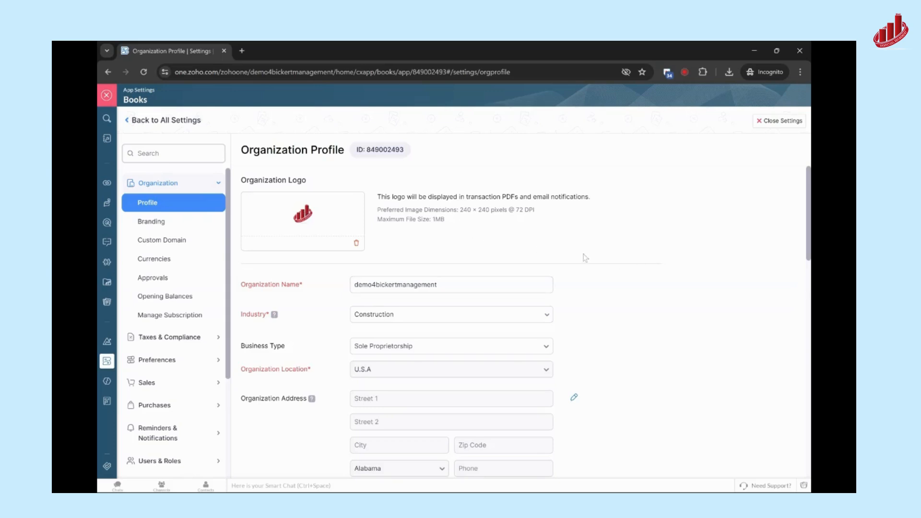
Set the organization's fiscal year to May - April
scroll(586, 257, "down", 1)
scroll(626, 274, "down", 4)
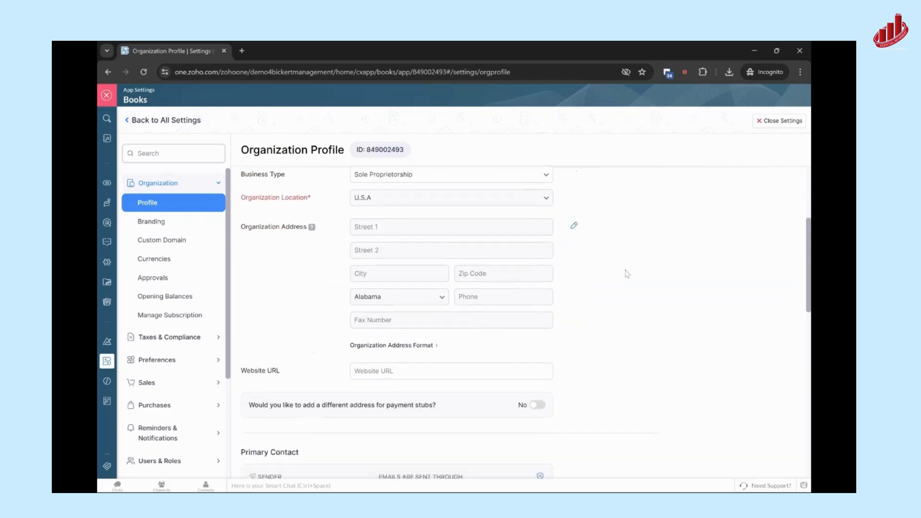
scroll(626, 271, "down", 1)
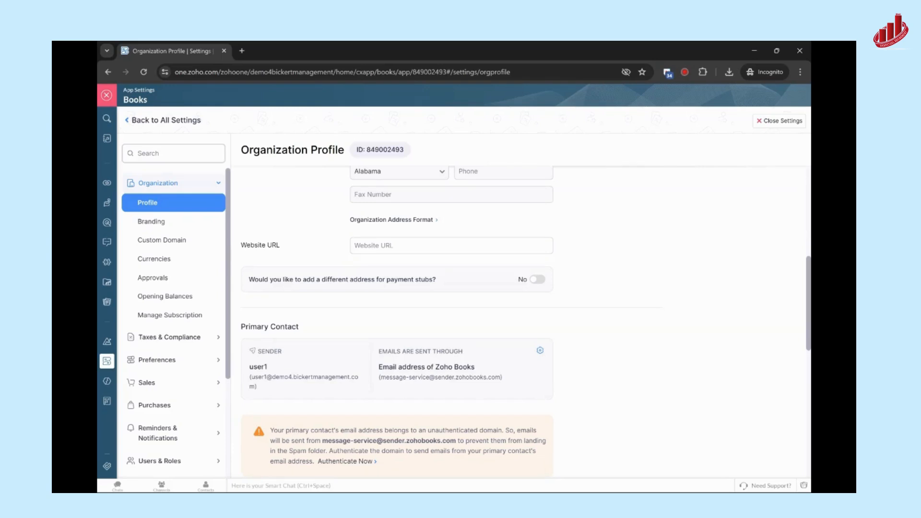
scroll(315, 251, "down", 1)
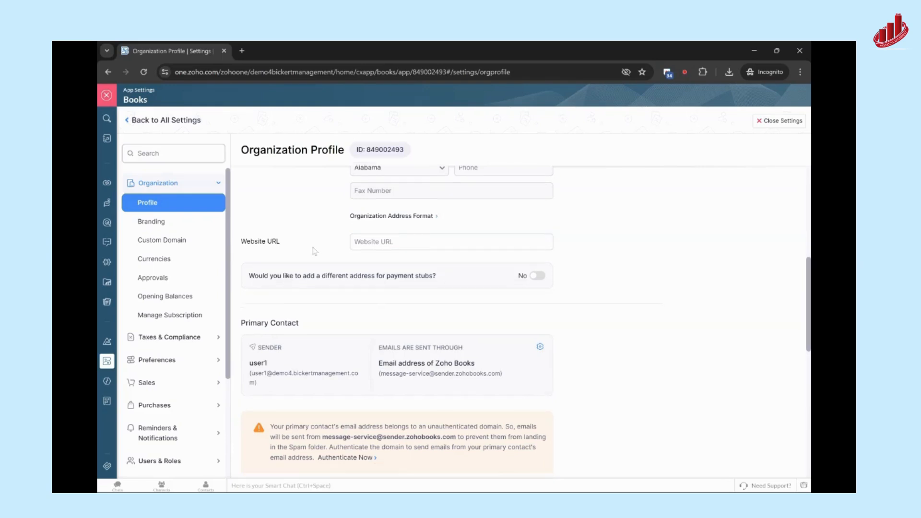
scroll(315, 251, "down", 1)
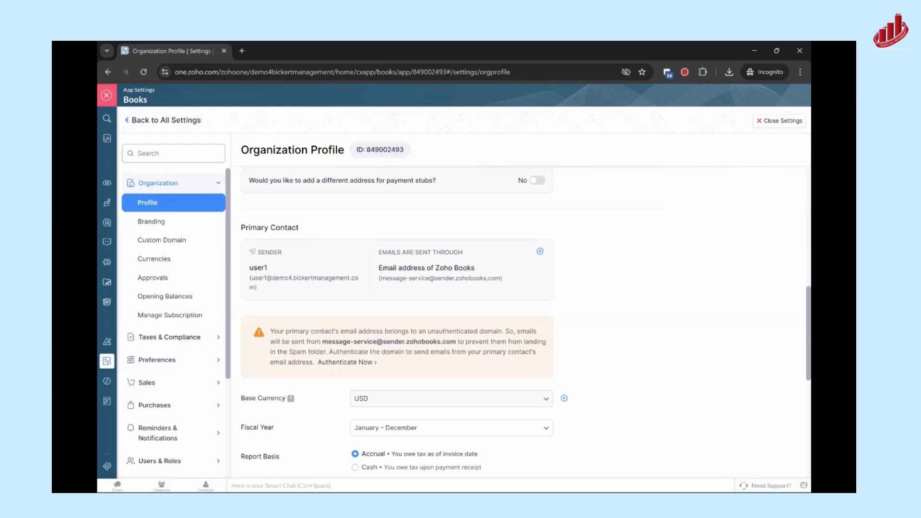
scroll(526, 321, "down", 4)
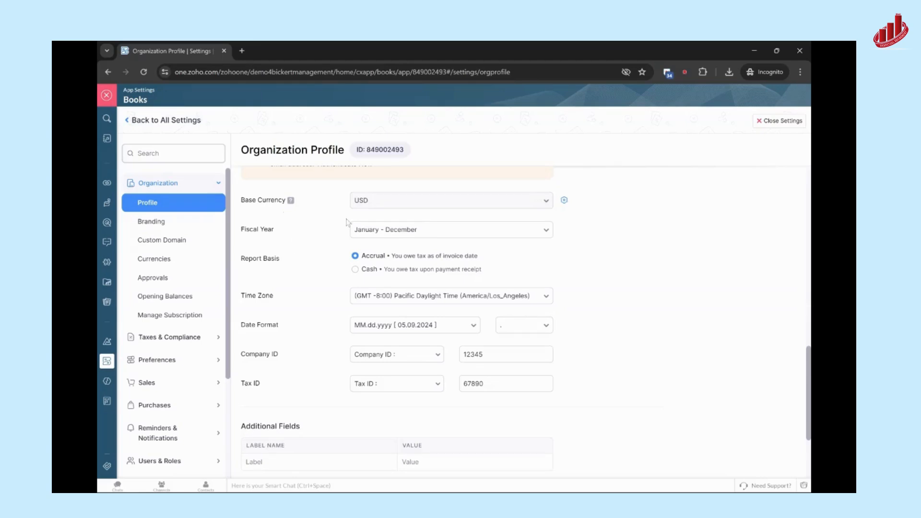
left_click(377, 233)
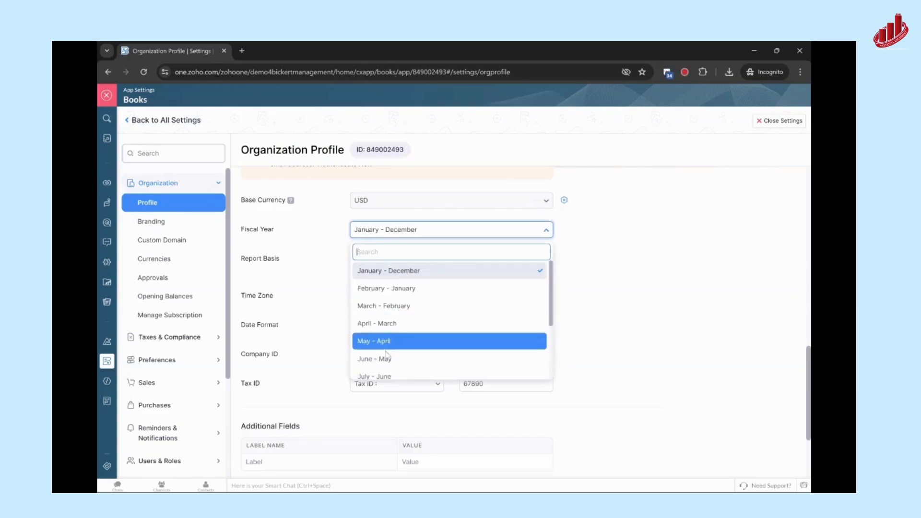
left_click(366, 343)
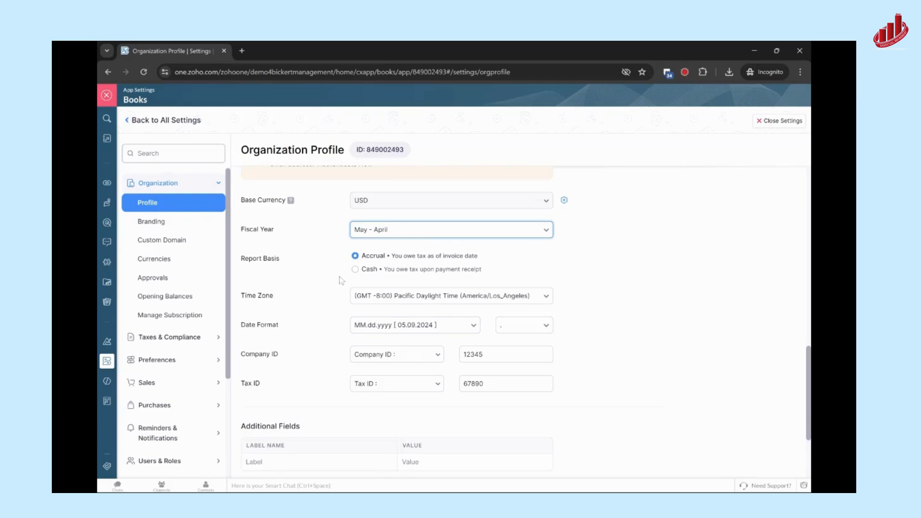
Look through the date format options available for the organization
scroll(340, 277, "down", 1)
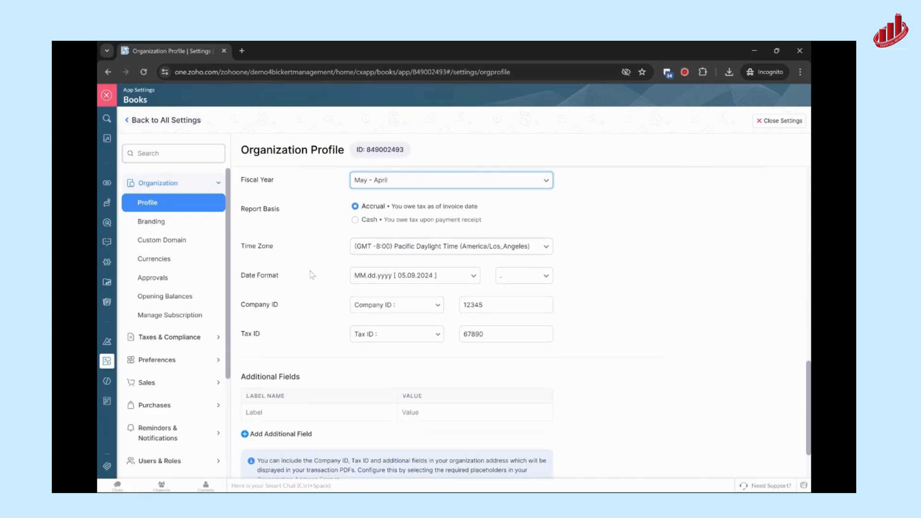
left_click(469, 276)
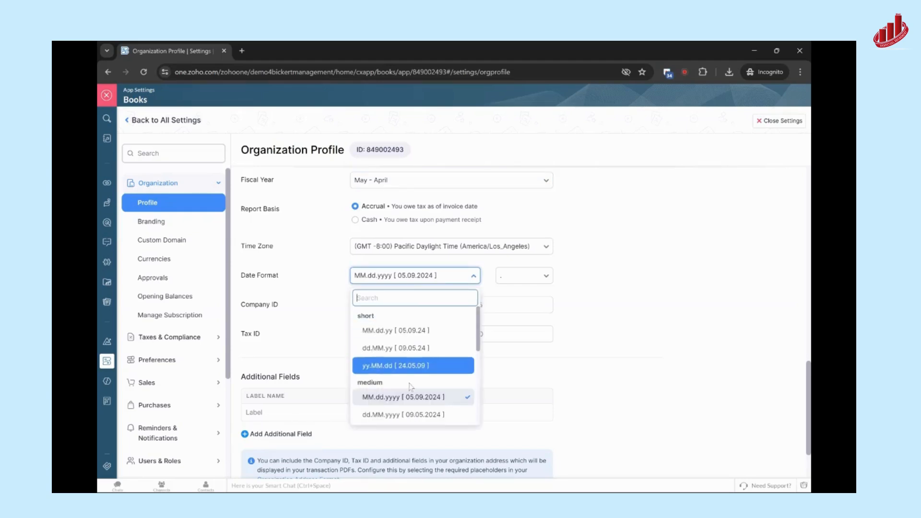
scroll(394, 417, "down", 1)
scroll(408, 348, "up", 1)
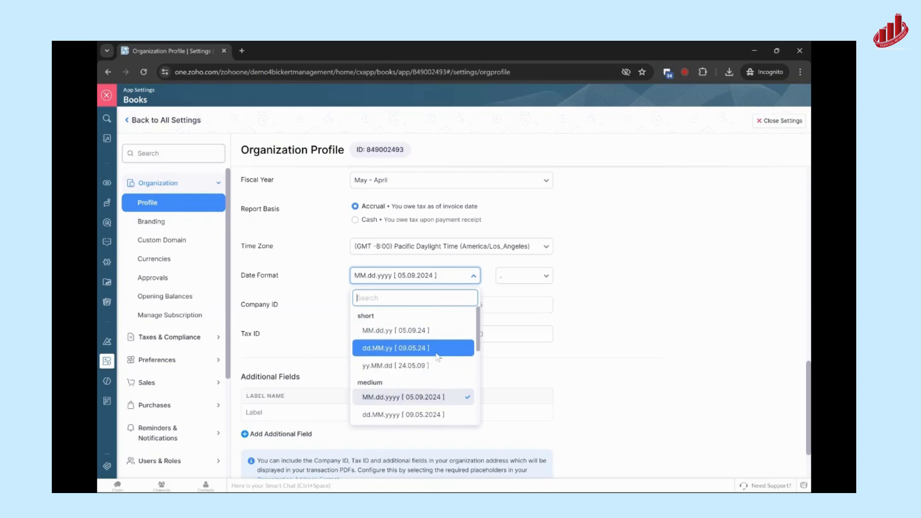
left_click(295, 276)
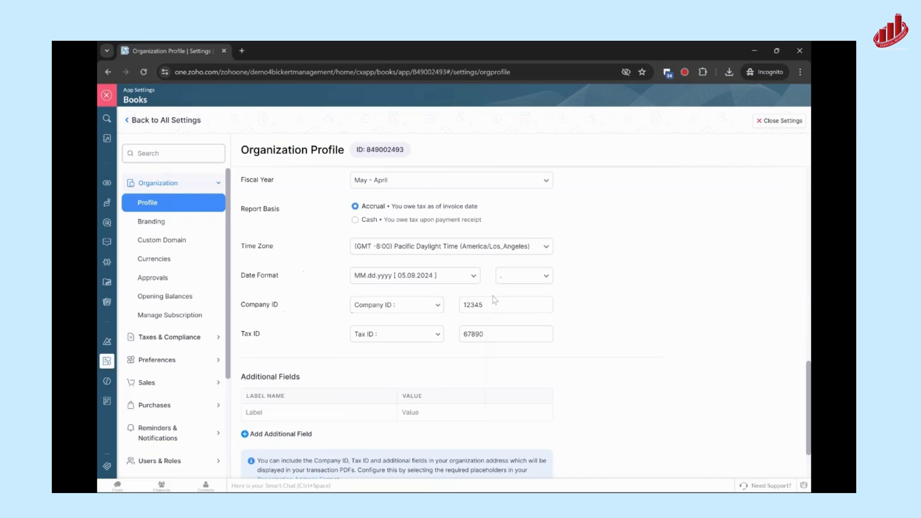
Save the changes made to the organization profile
left_click(533, 334)
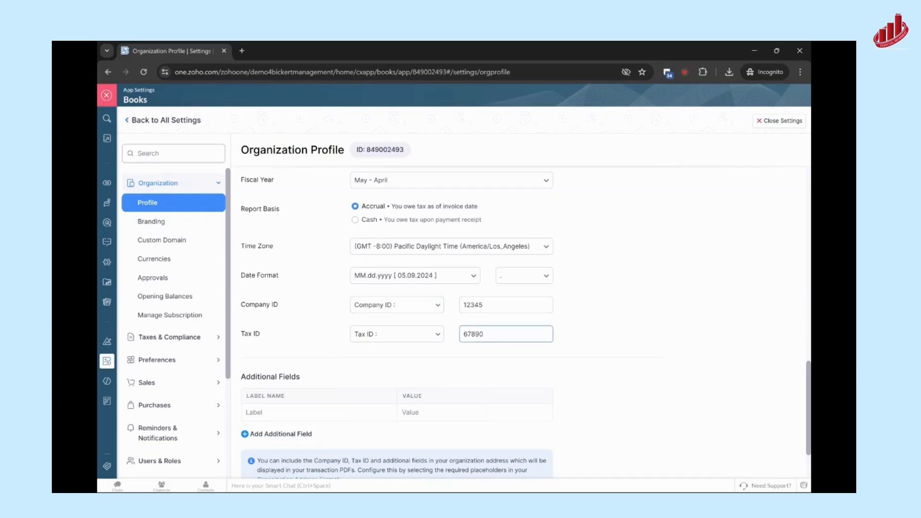
left_click(603, 336)
scroll(604, 335, "down", 3)
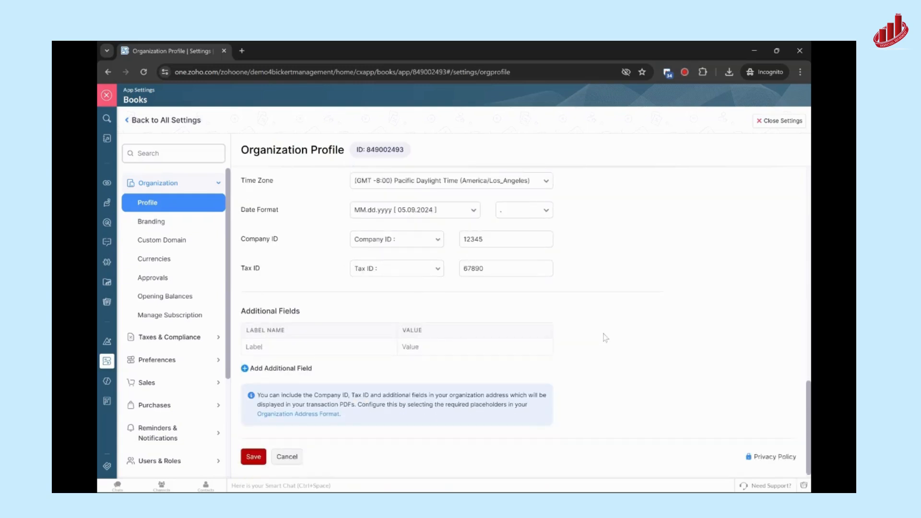
left_click(250, 447)
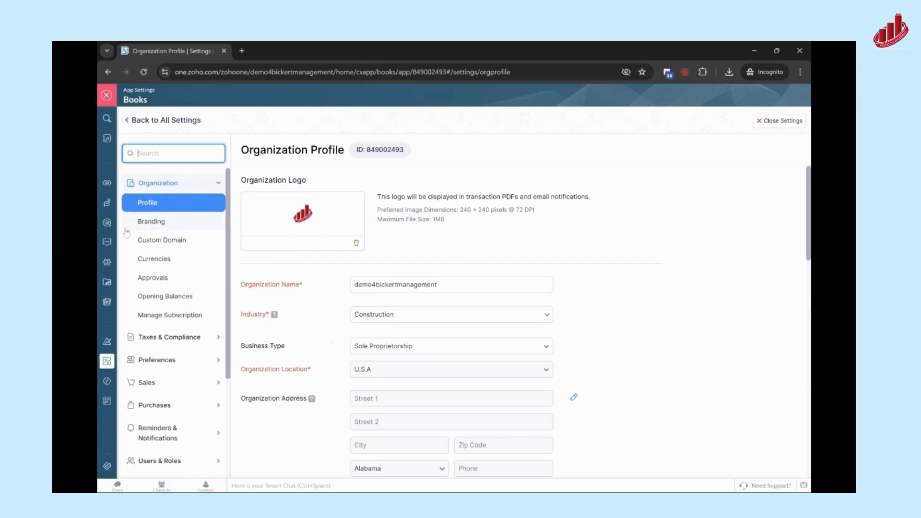
Open the organization's branding settings and look over the logo, appearance and accent color options
left_click(154, 226)
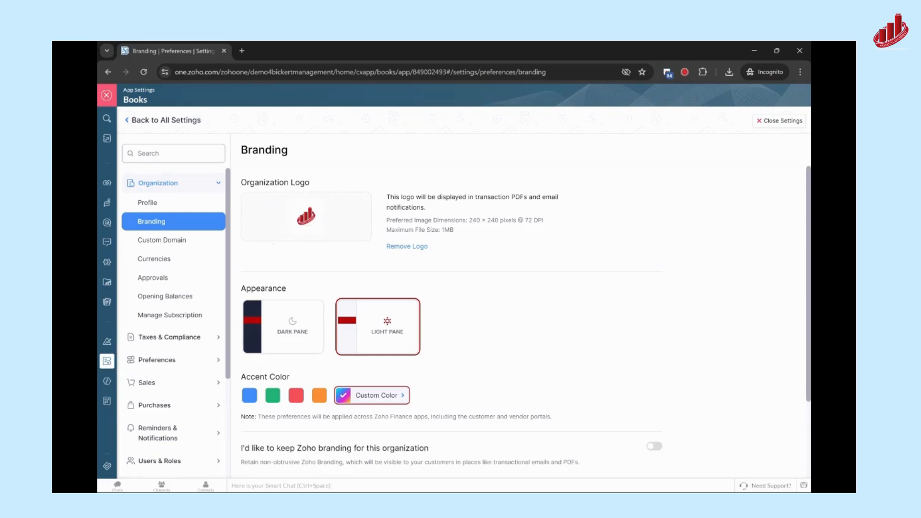
scroll(530, 278, "down", 2)
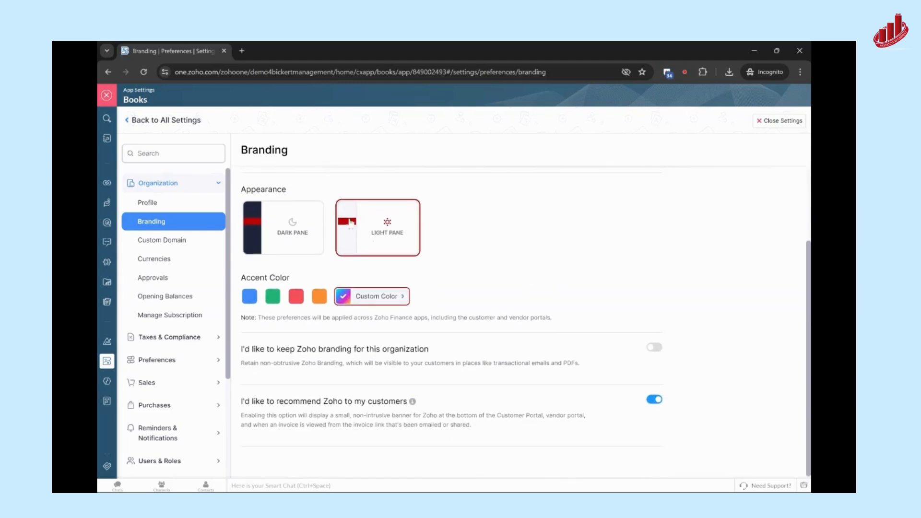
scroll(424, 253, "up", 2)
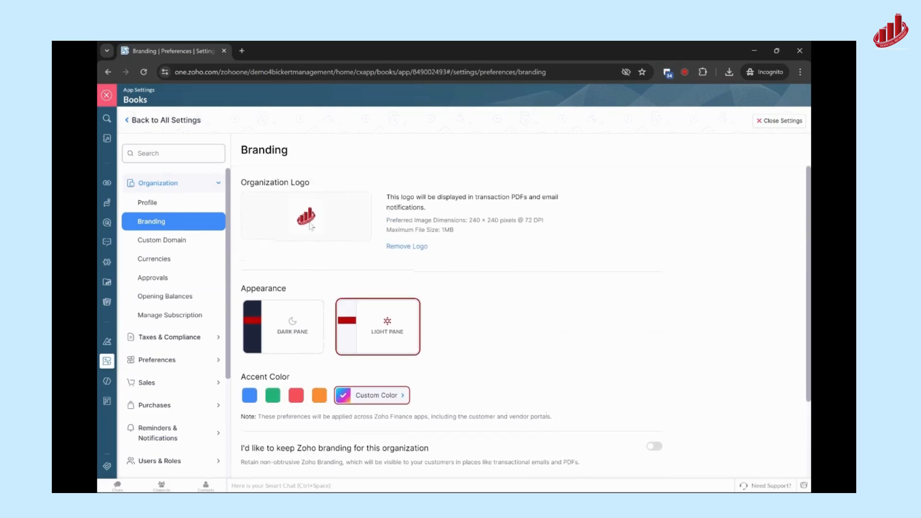
Try the blue accent color and replace it with the custom color #CF1313
left_click(256, 399)
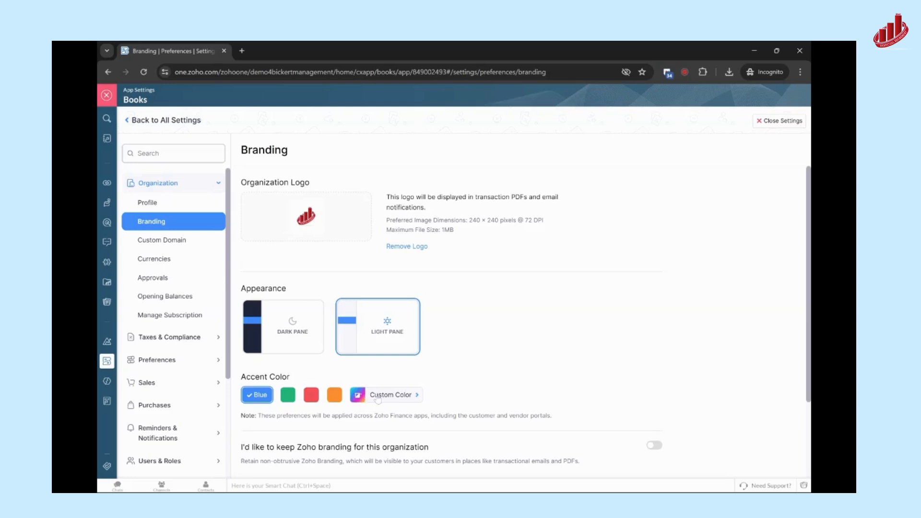
left_click(378, 396)
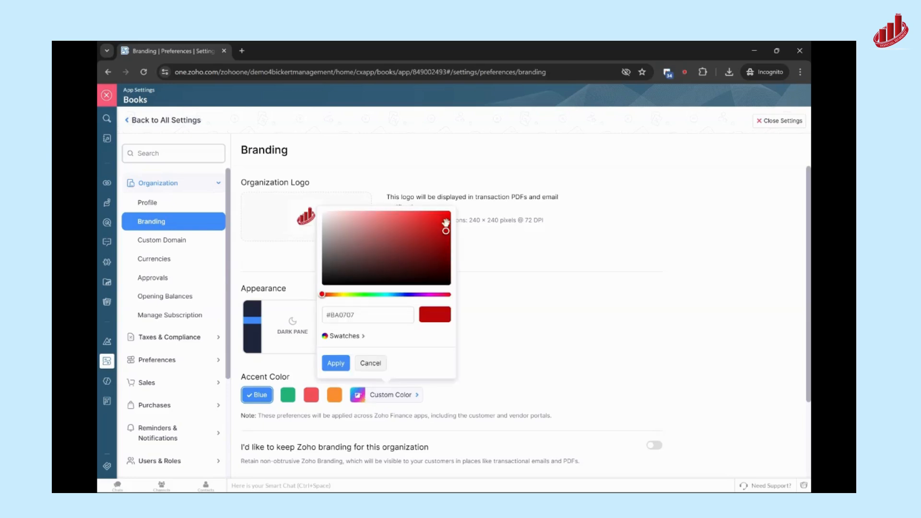
left_click_drag(445, 231, 439, 225)
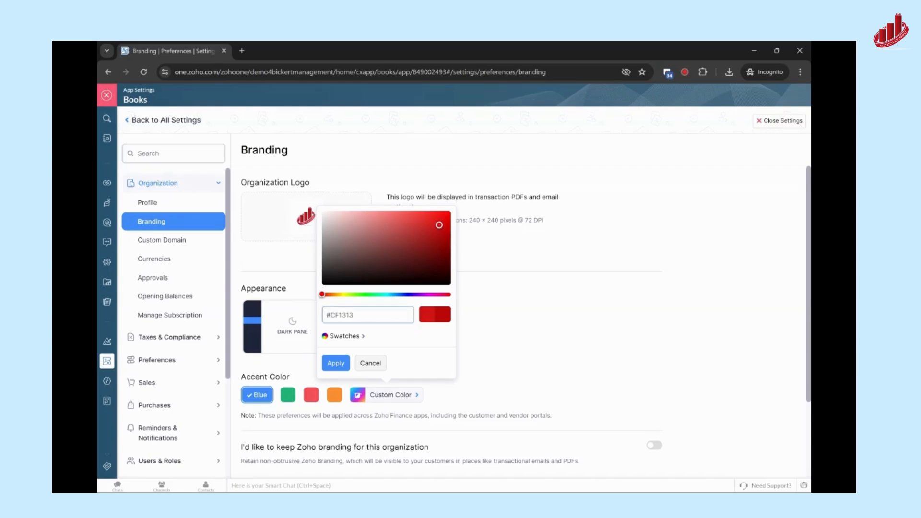
left_click(337, 366)
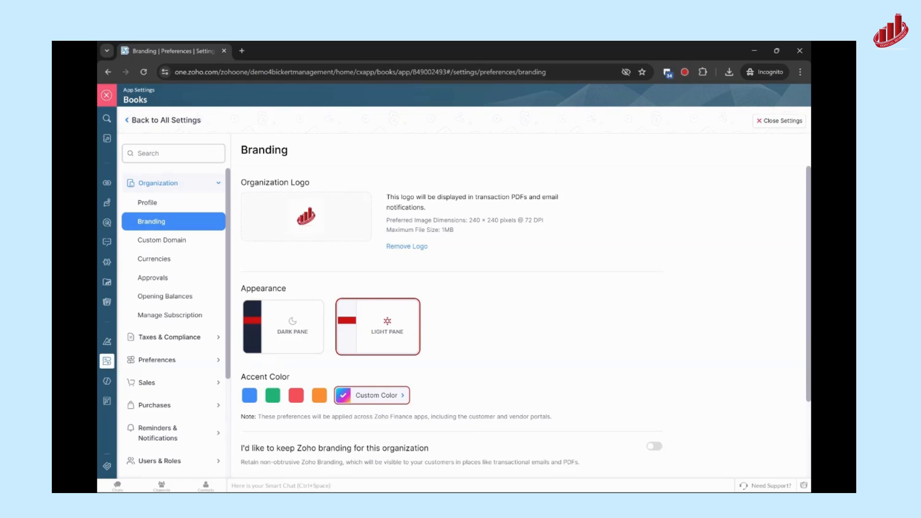
scroll(526, 267, "down", 1)
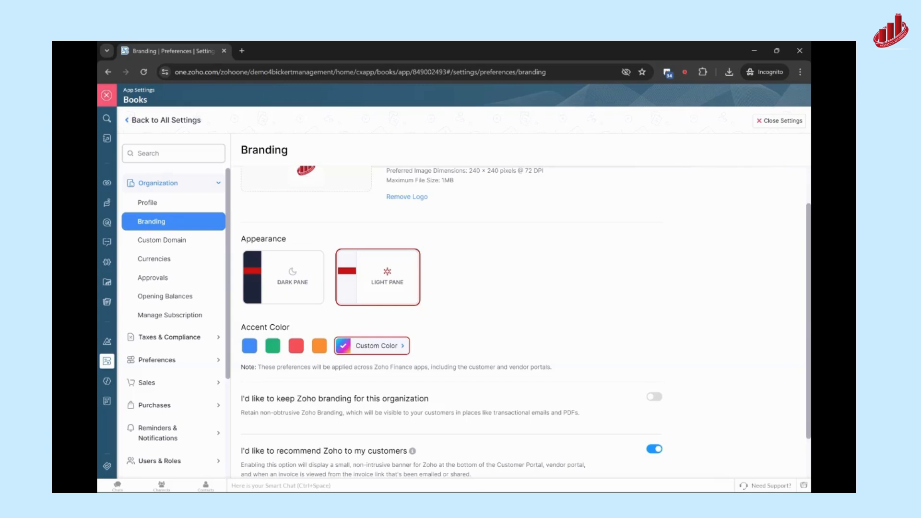
scroll(518, 263, "up", 1)
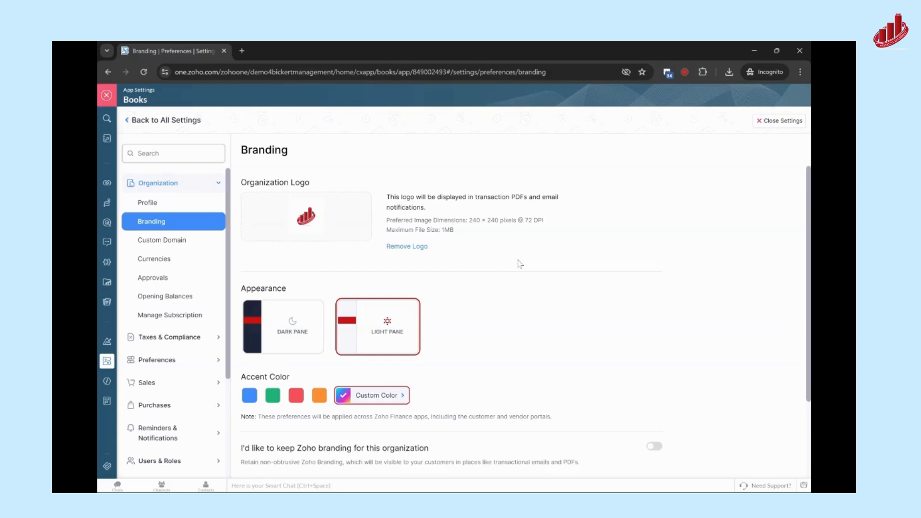